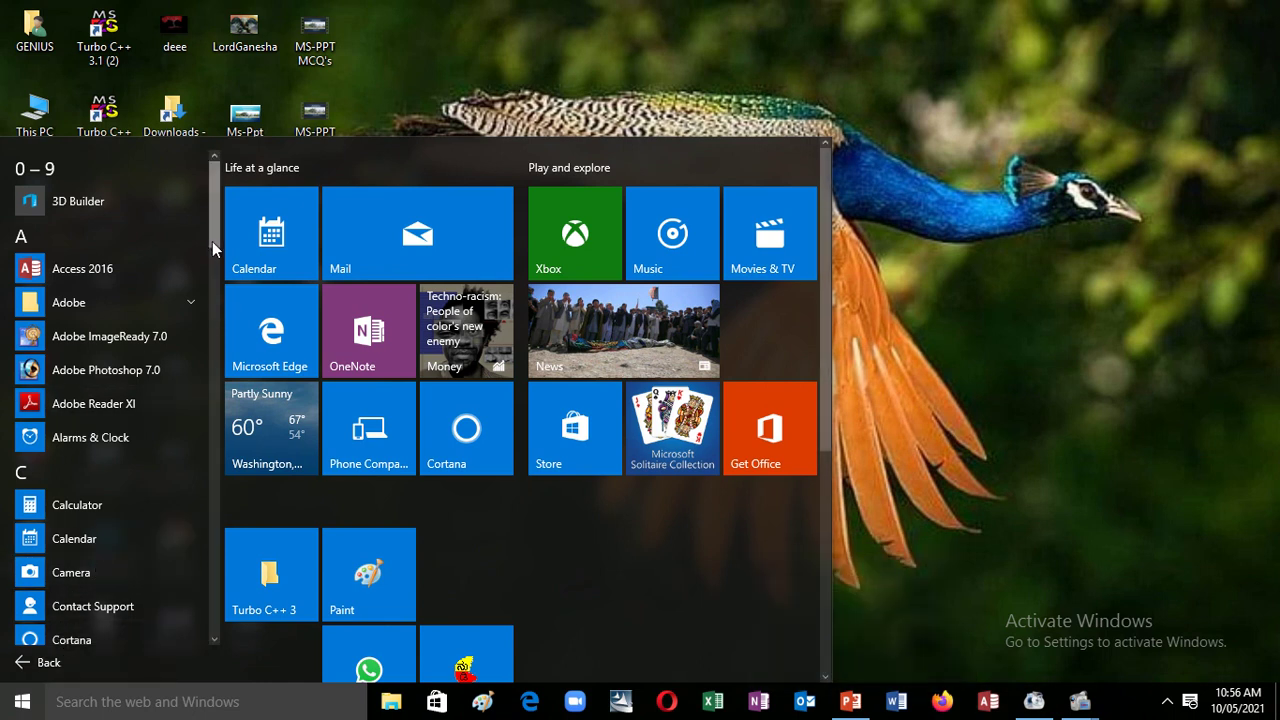
# Look through the installed apps list and examine the contents of the Microsoft Office 2016 Tools folder.
pyautogui.moveTo(212, 240); pyautogui.dragTo(212, 303)
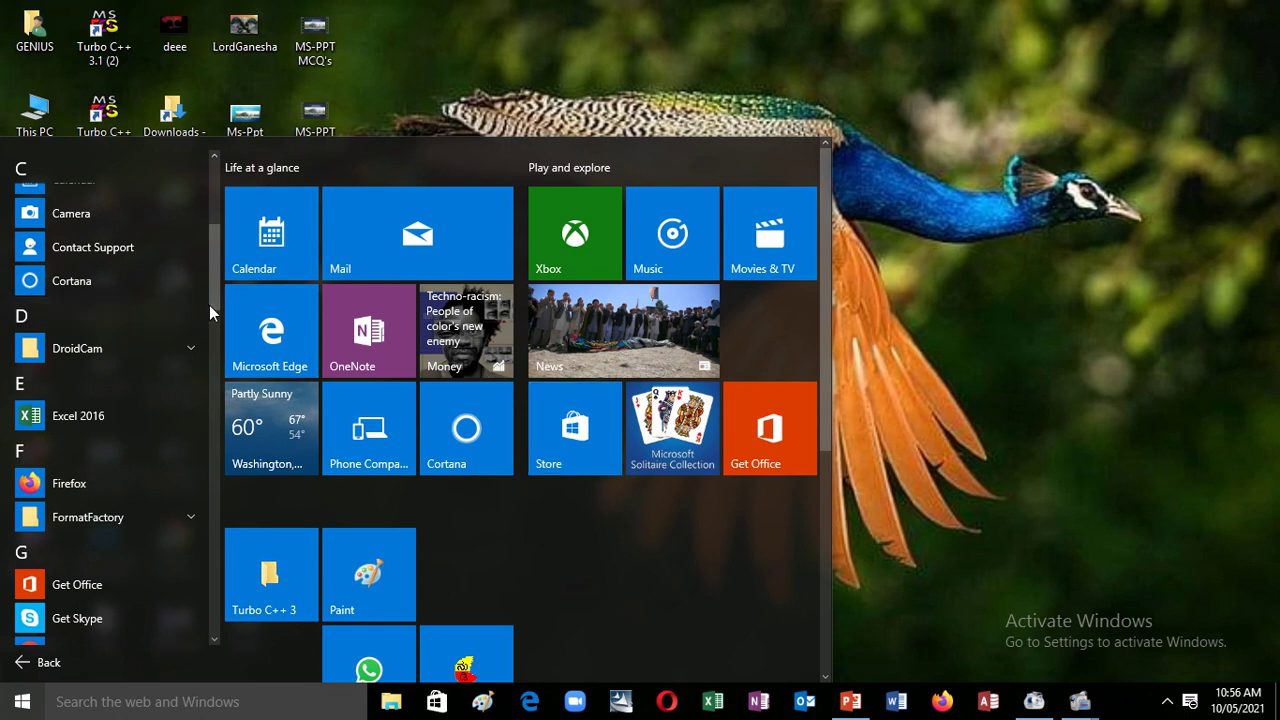
pyautogui.moveTo(214, 288); pyautogui.dragTo(216, 374)
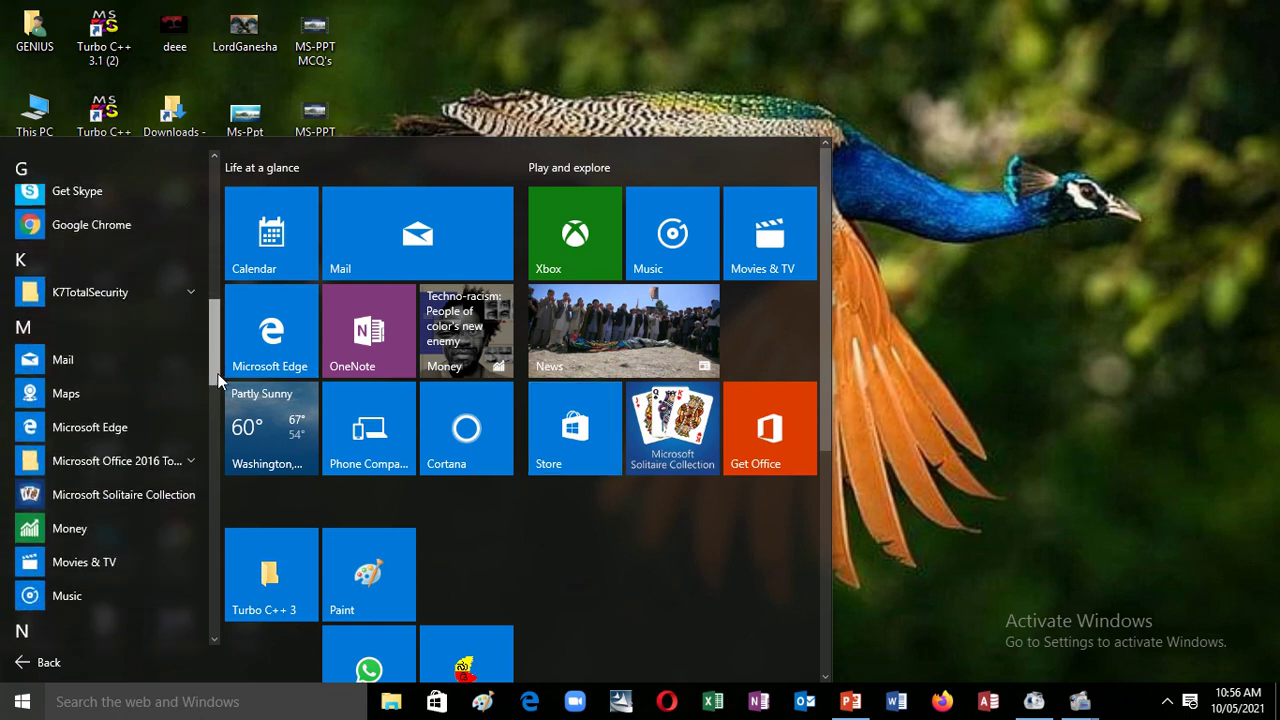
pyautogui.click(190, 459)
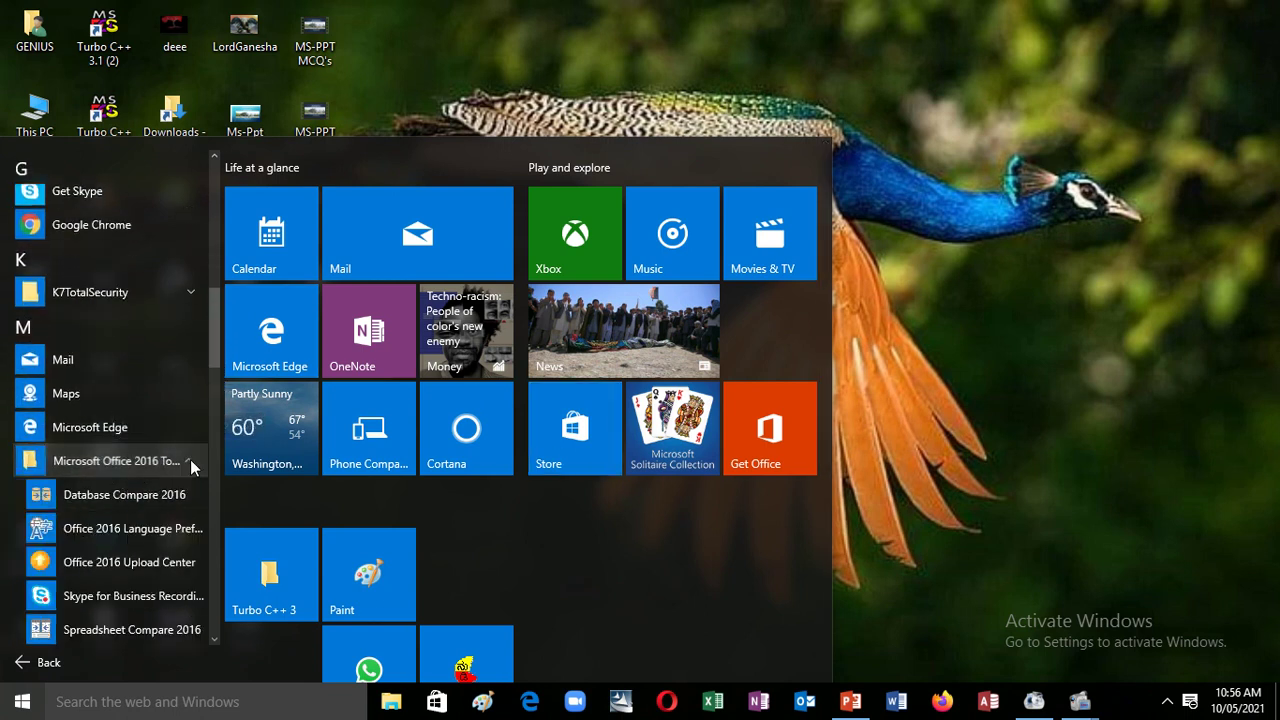
pyautogui.click(129, 467)
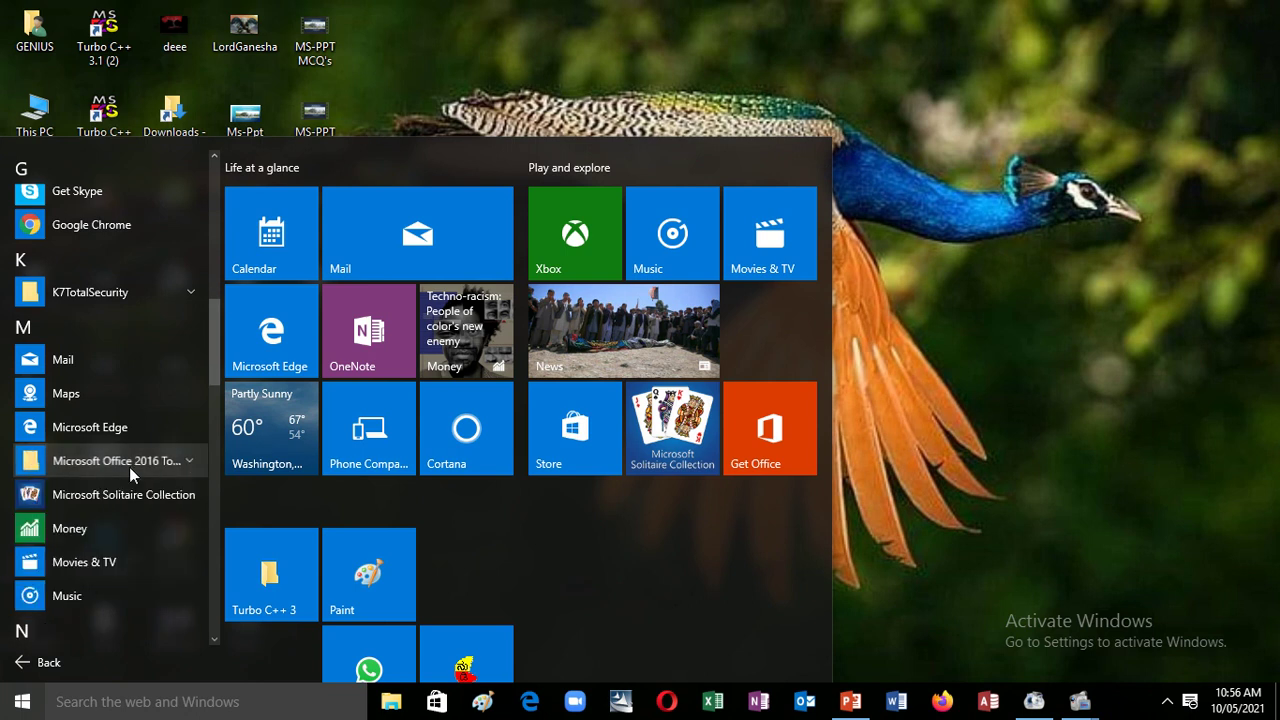
pyautogui.click(189, 464)
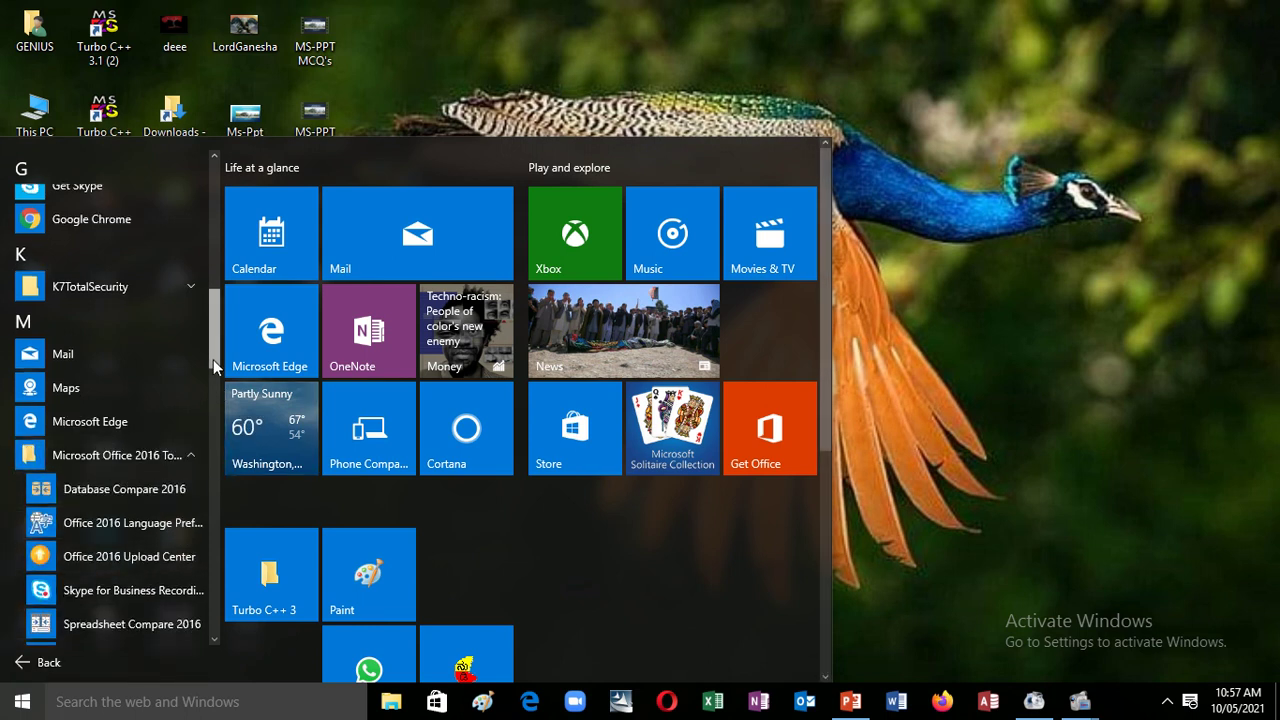
pyautogui.moveTo(213, 359); pyautogui.dragTo(213, 388)
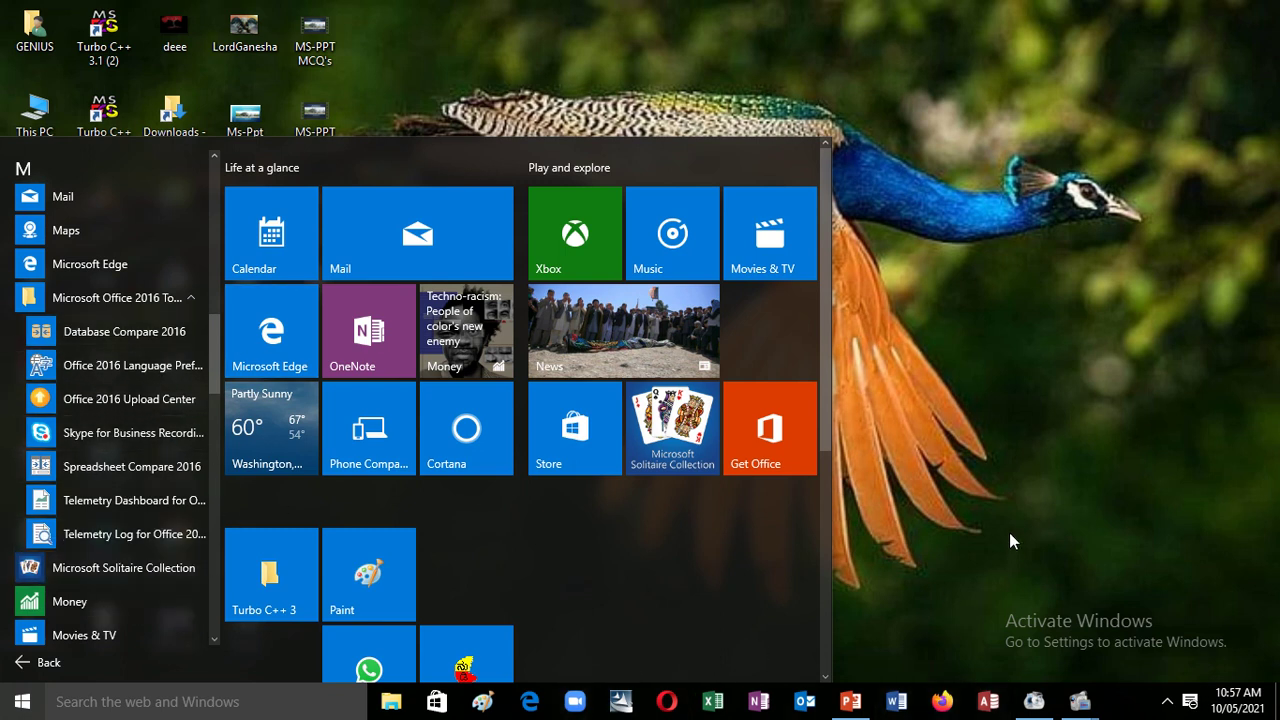
pyautogui.click(978, 519)
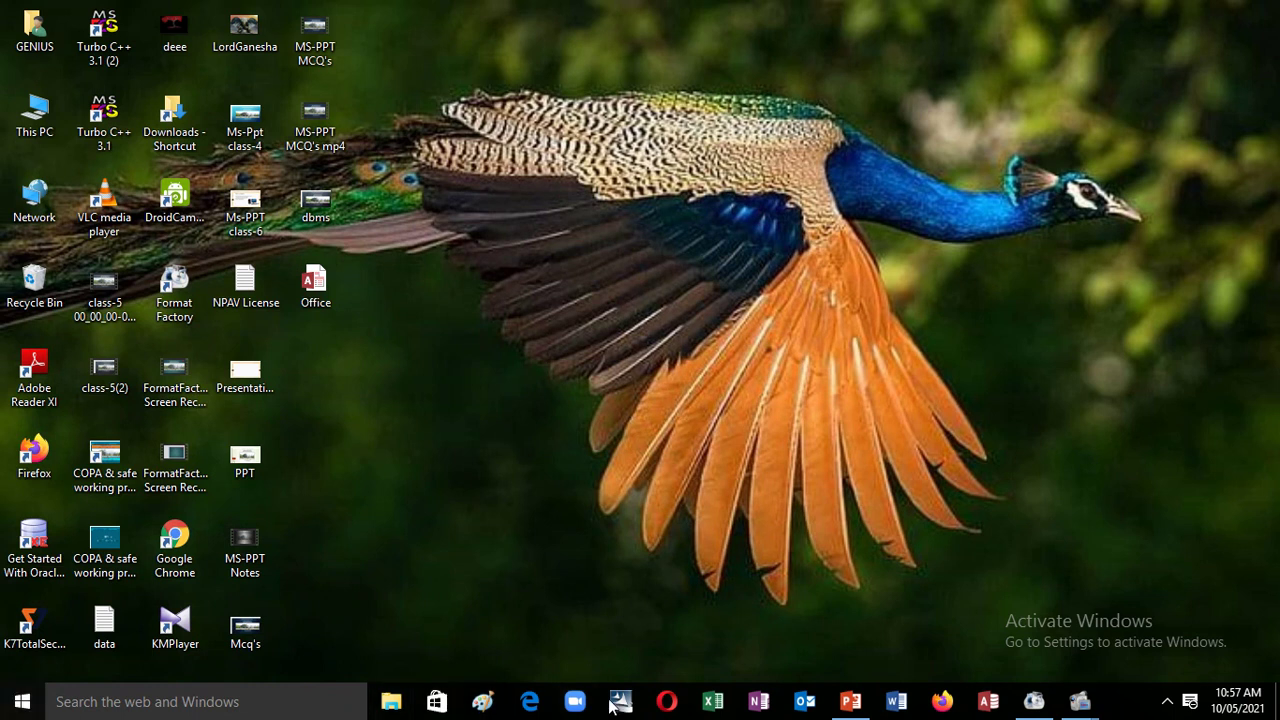
# Switch to Microsoft Access and start setting up a new blank desktop database.
pyautogui.click(988, 703)
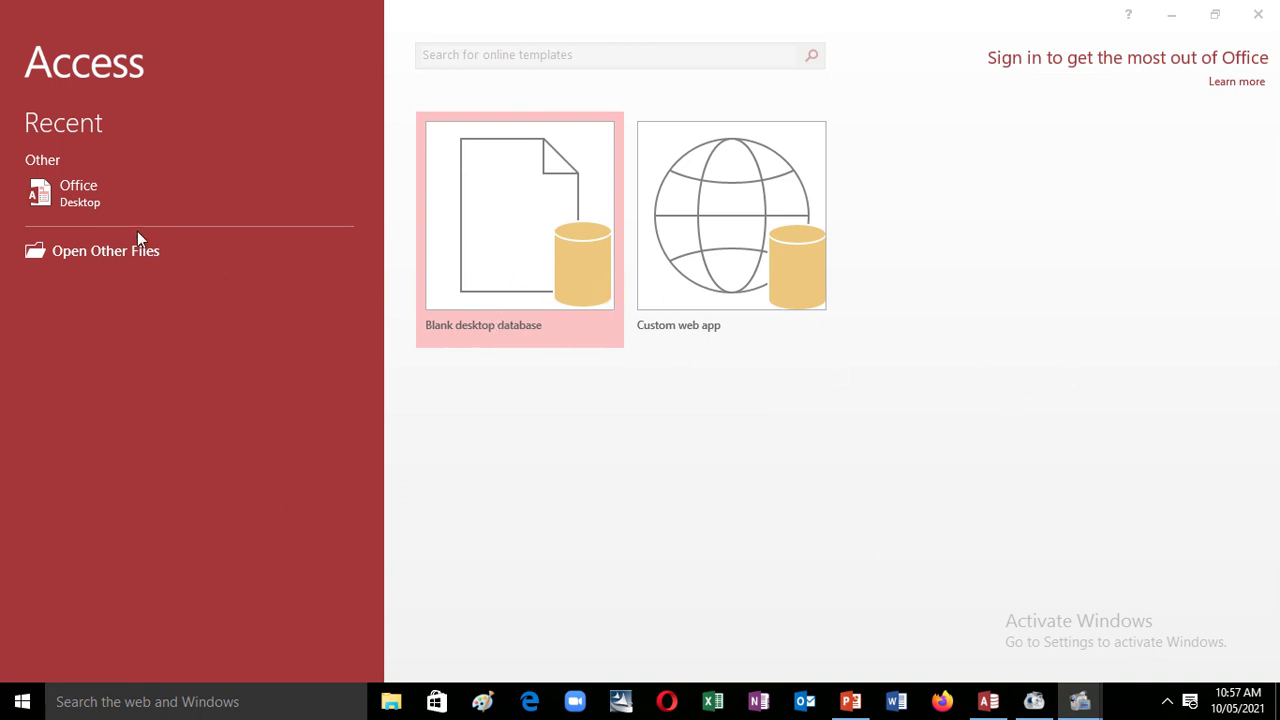
pyautogui.click(504, 286)
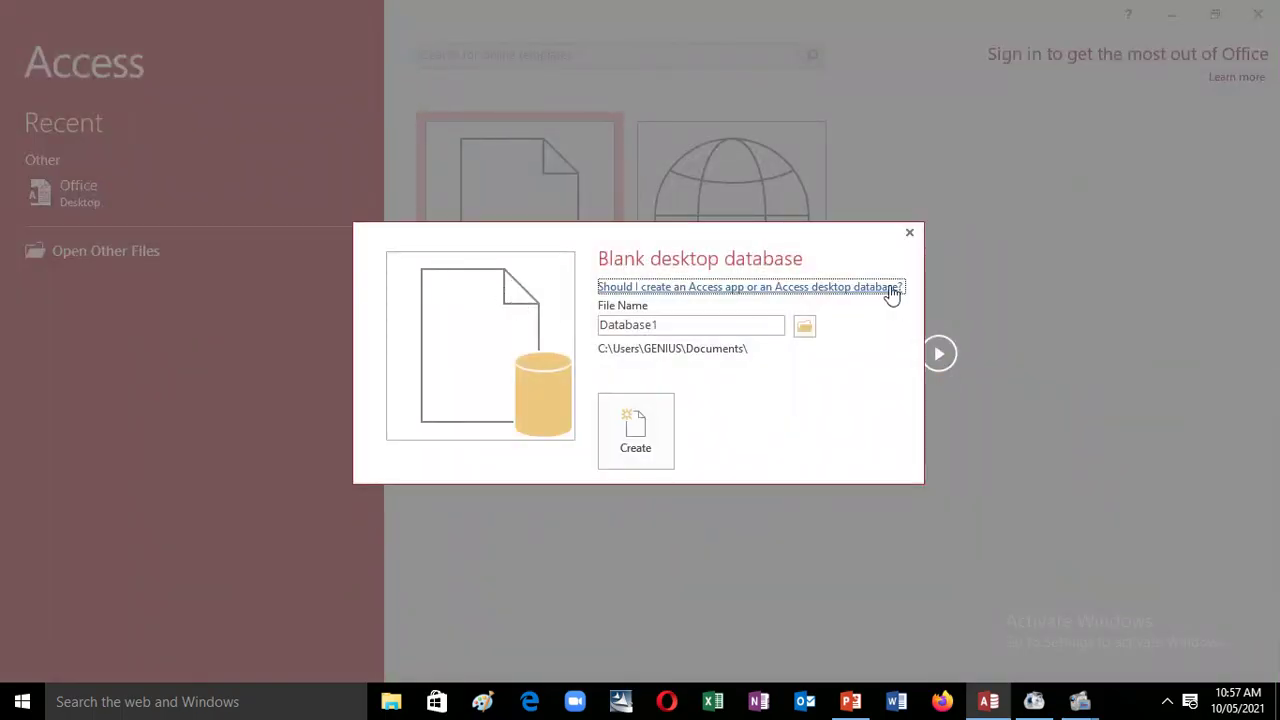
pyautogui.click(909, 232)
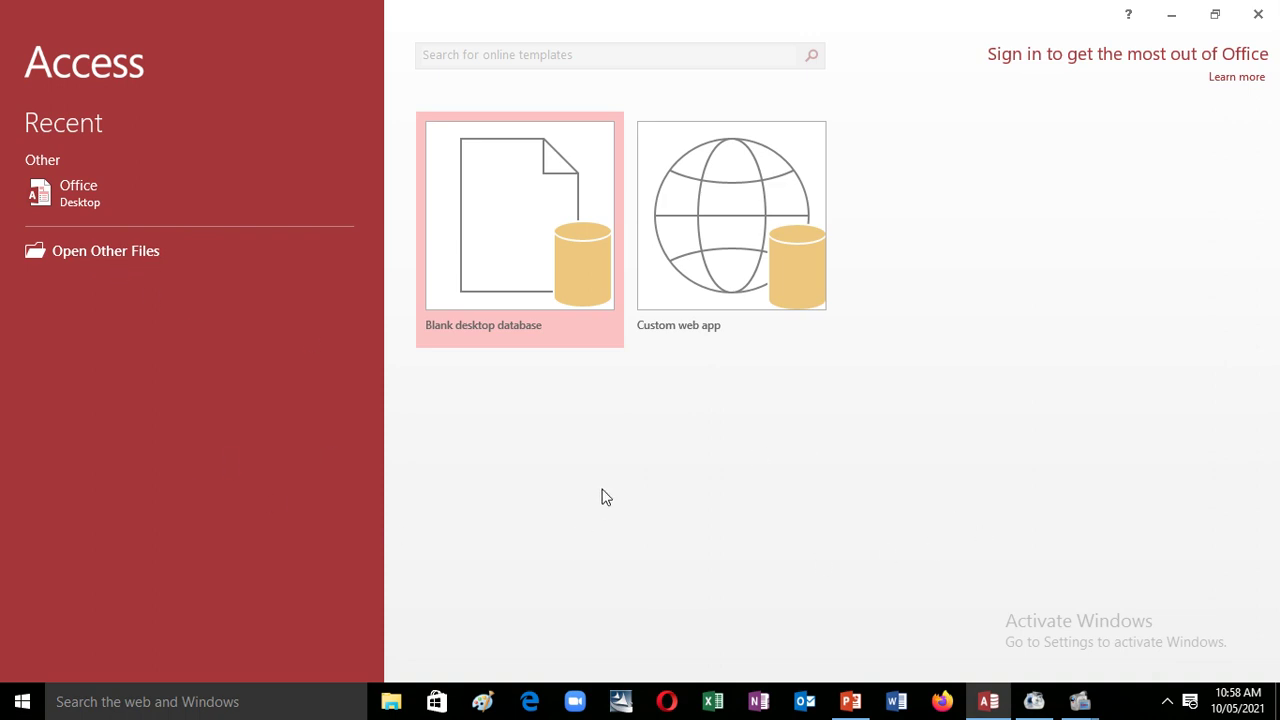
pyautogui.click(538, 282)
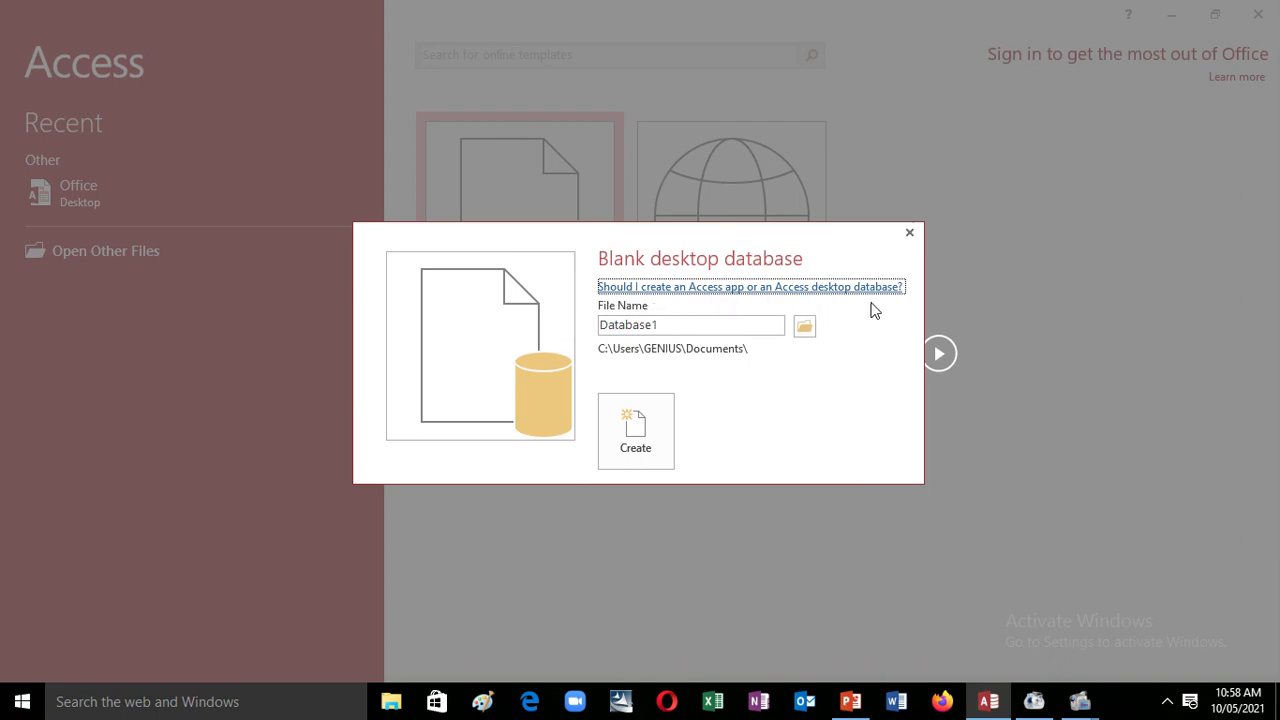
# Replace the default file name of the new database with "ms office".
pyautogui.doubleClick(676, 322)
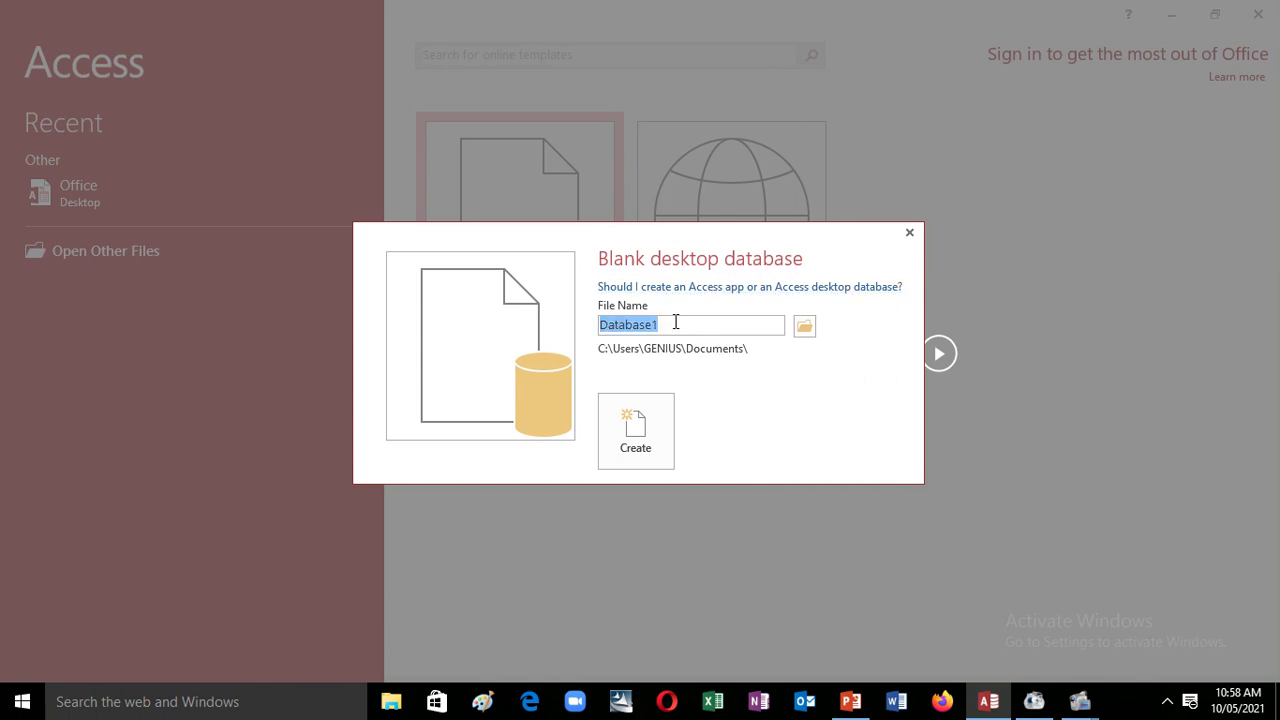
pyautogui.press('BackSpace')
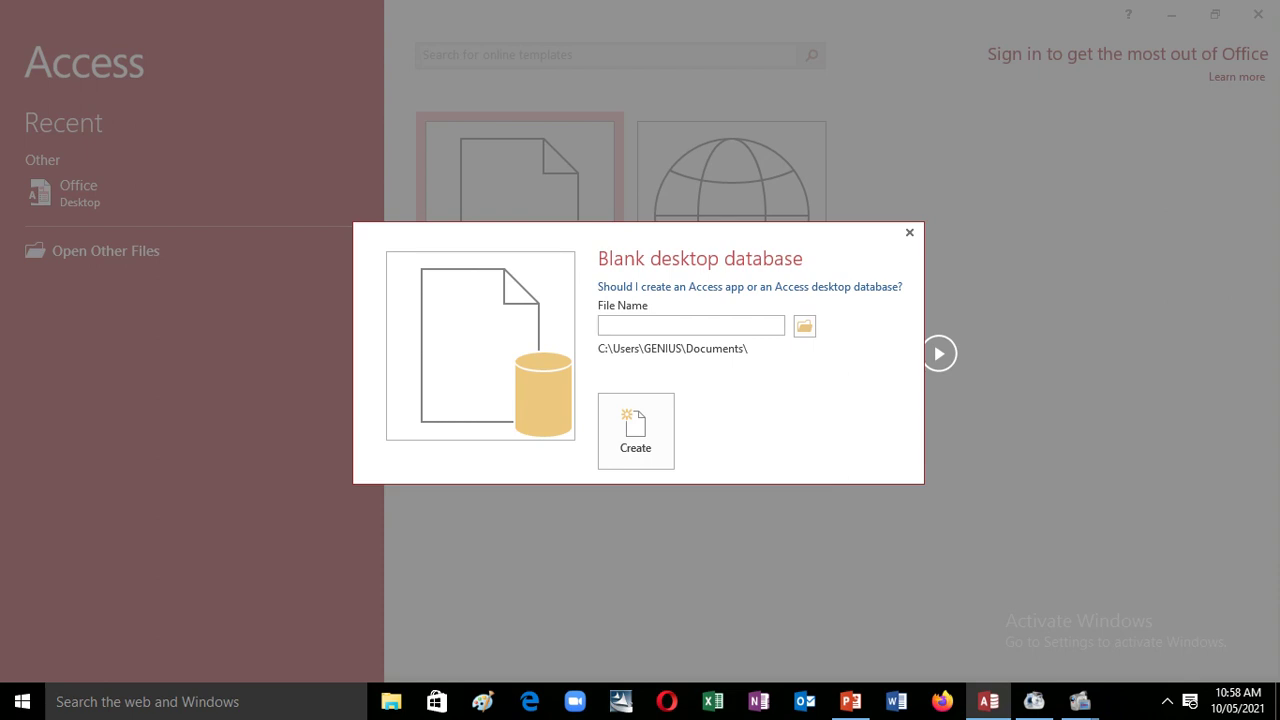
pyautogui.write('ms office')
# Choose the Desktop folder as the save location for the ms office database and create it.
pyautogui.click(803, 330)
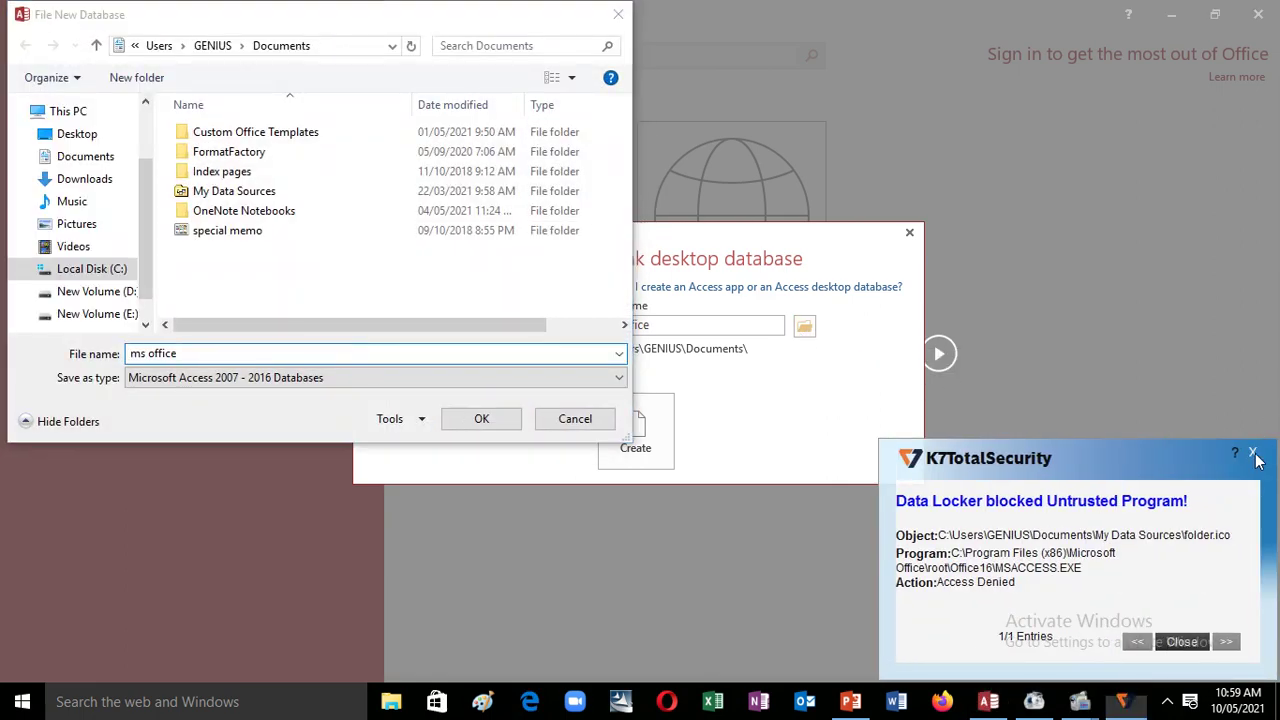
pyautogui.click(1252, 452)
pyautogui.click(100, 140)
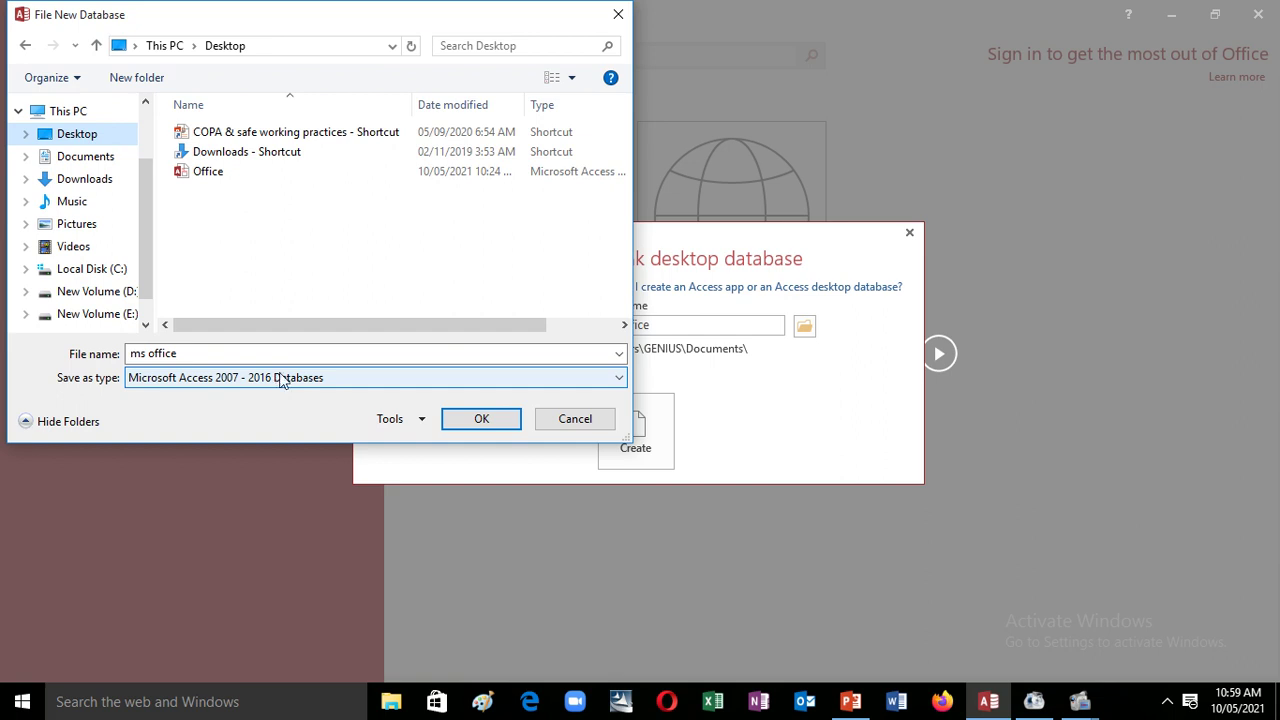
pyautogui.click(467, 424)
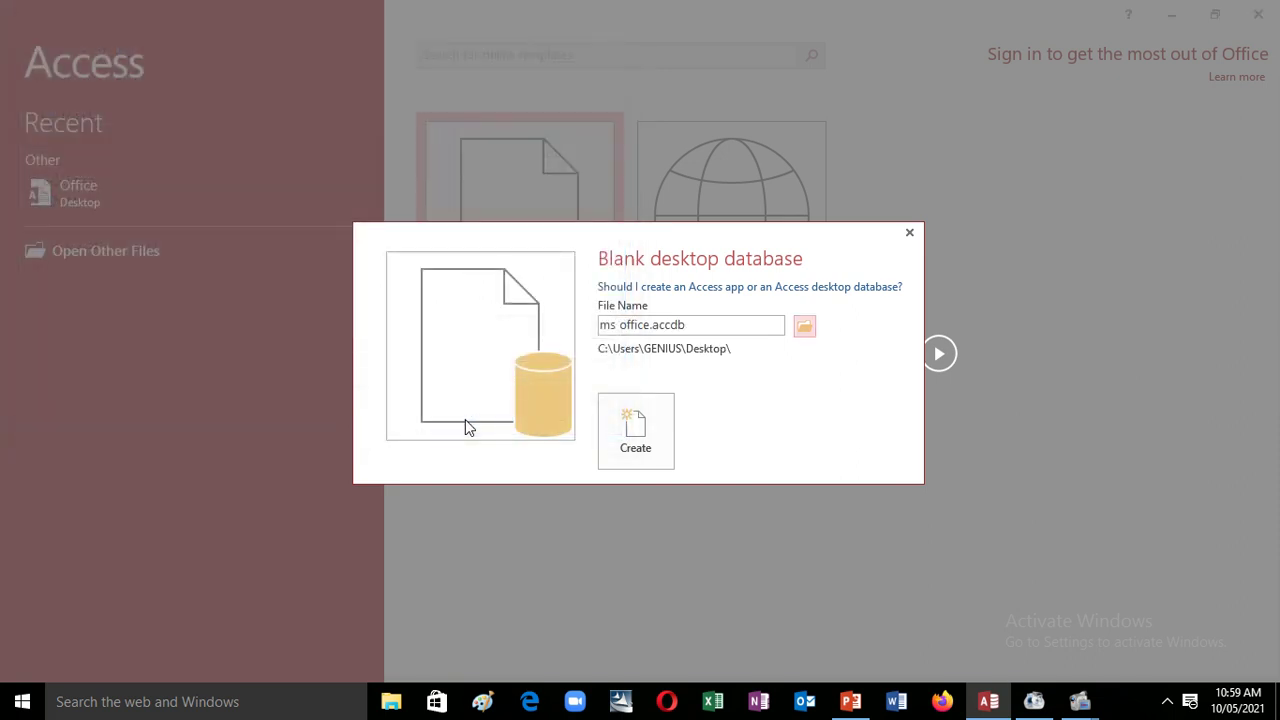
pyautogui.click(640, 455)
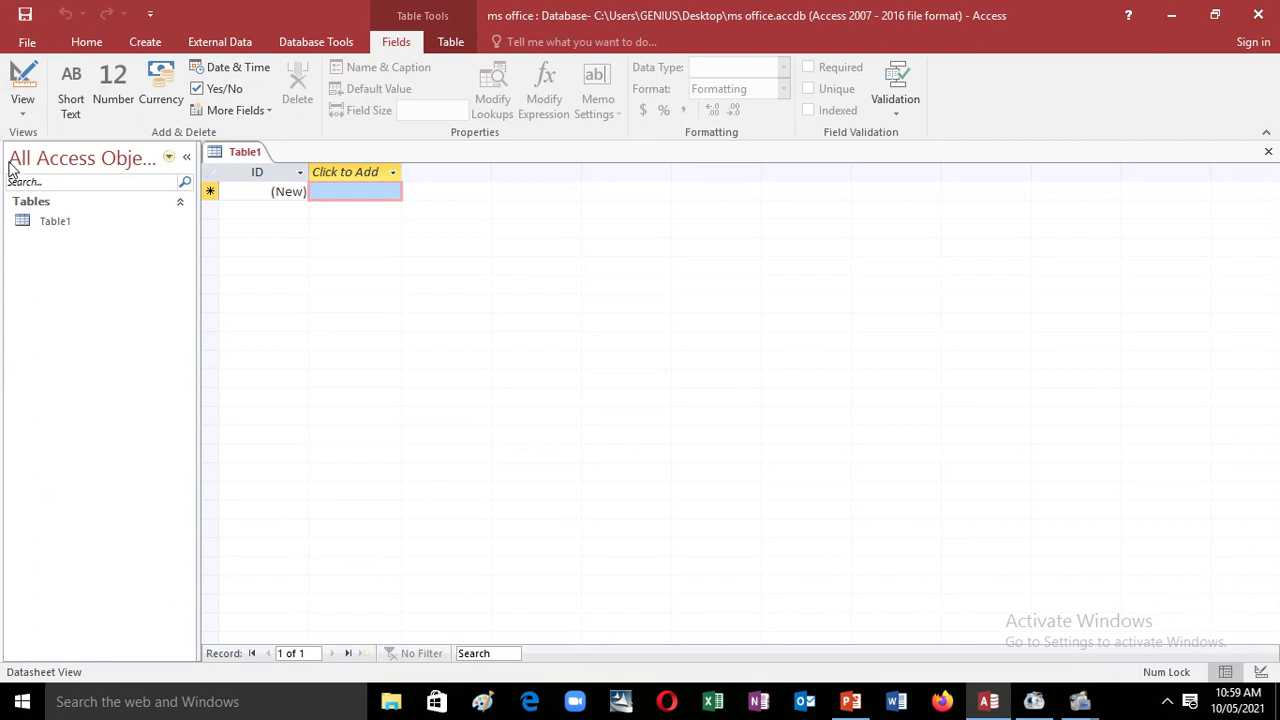
# Examine the database's Info page and the commands for creating objects, external data, database tools, fields and tables.
pyautogui.click(40, 45)
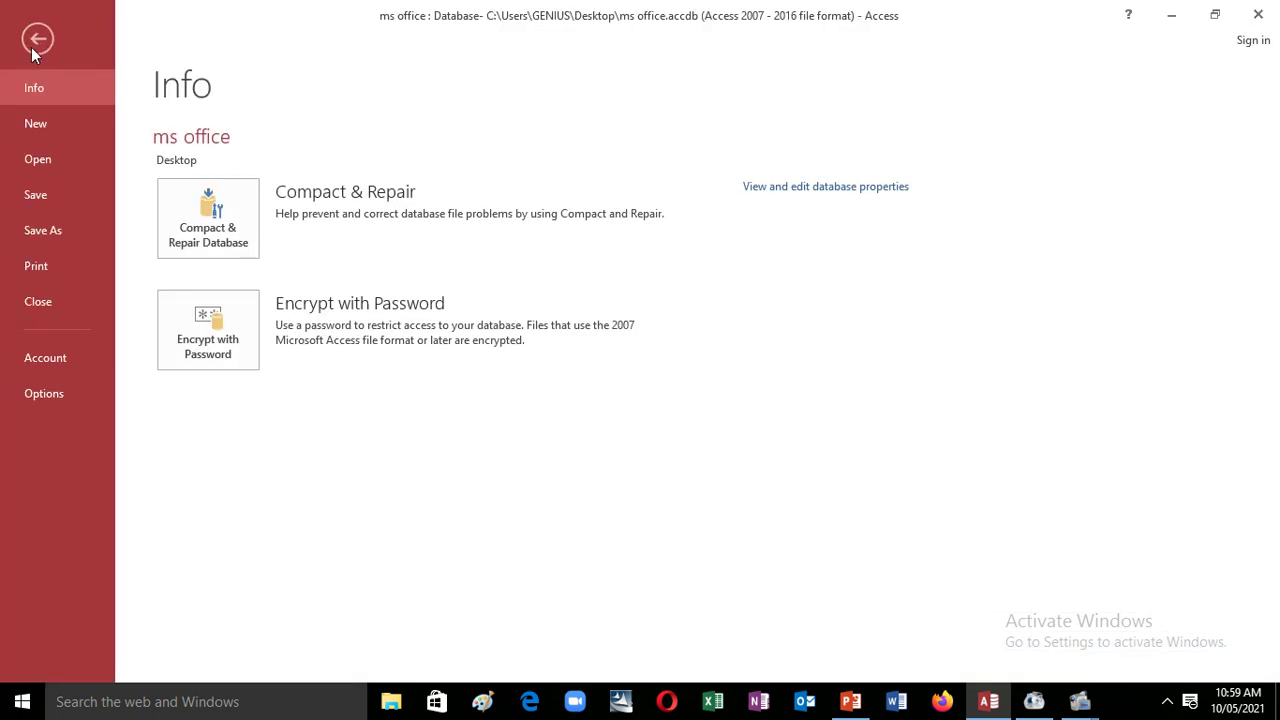
pyautogui.click(40, 45)
pyautogui.click(100, 46)
pyautogui.click(145, 42)
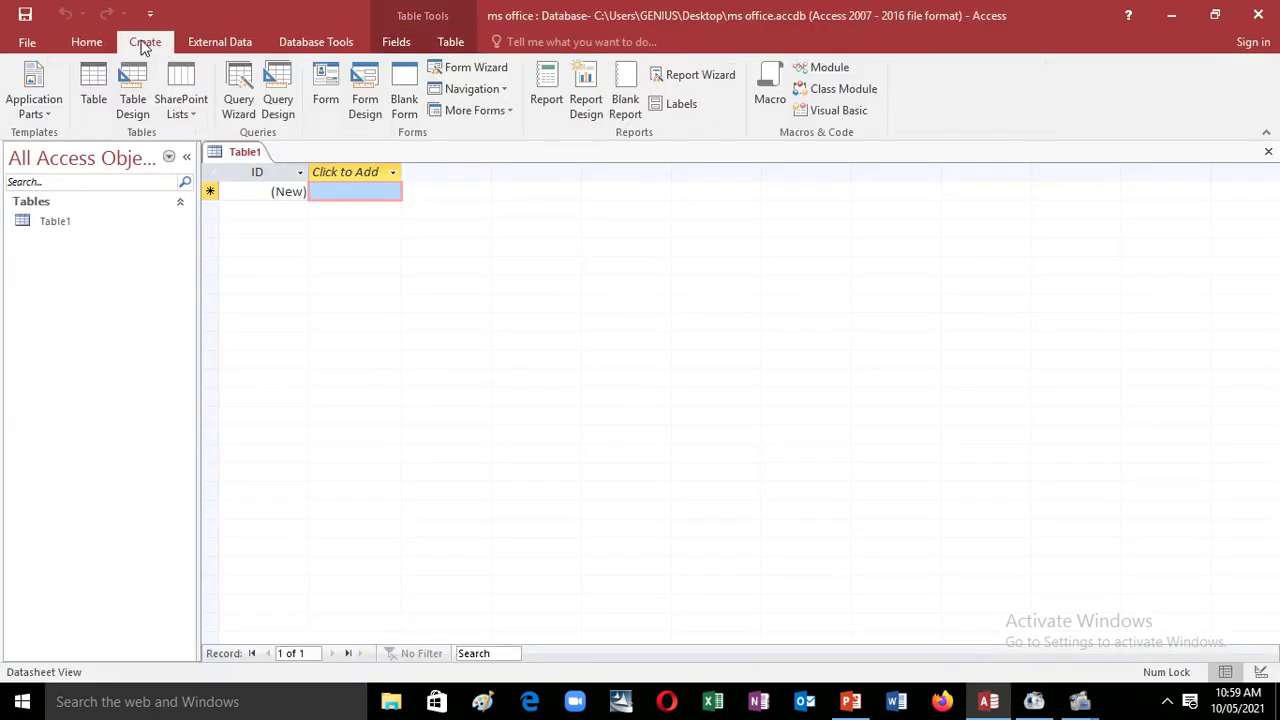
pyautogui.click(222, 41)
pyautogui.click(315, 41)
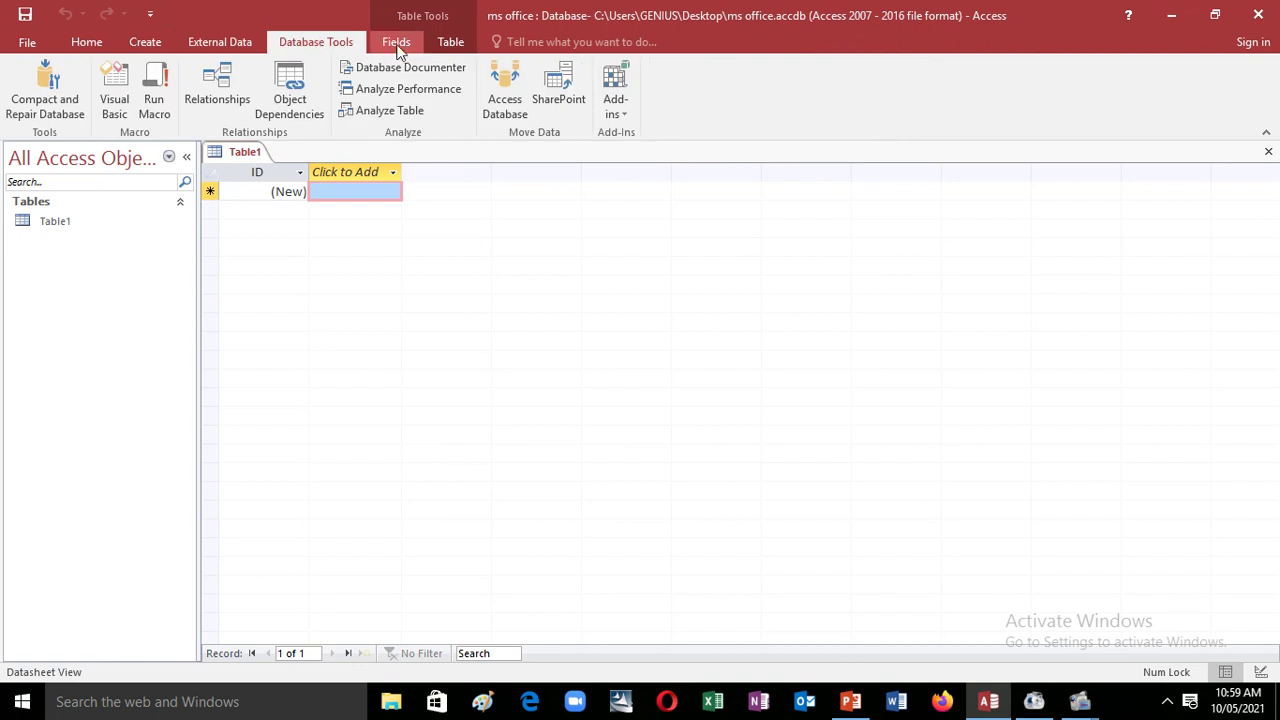
pyautogui.click(396, 41)
pyautogui.click(450, 41)
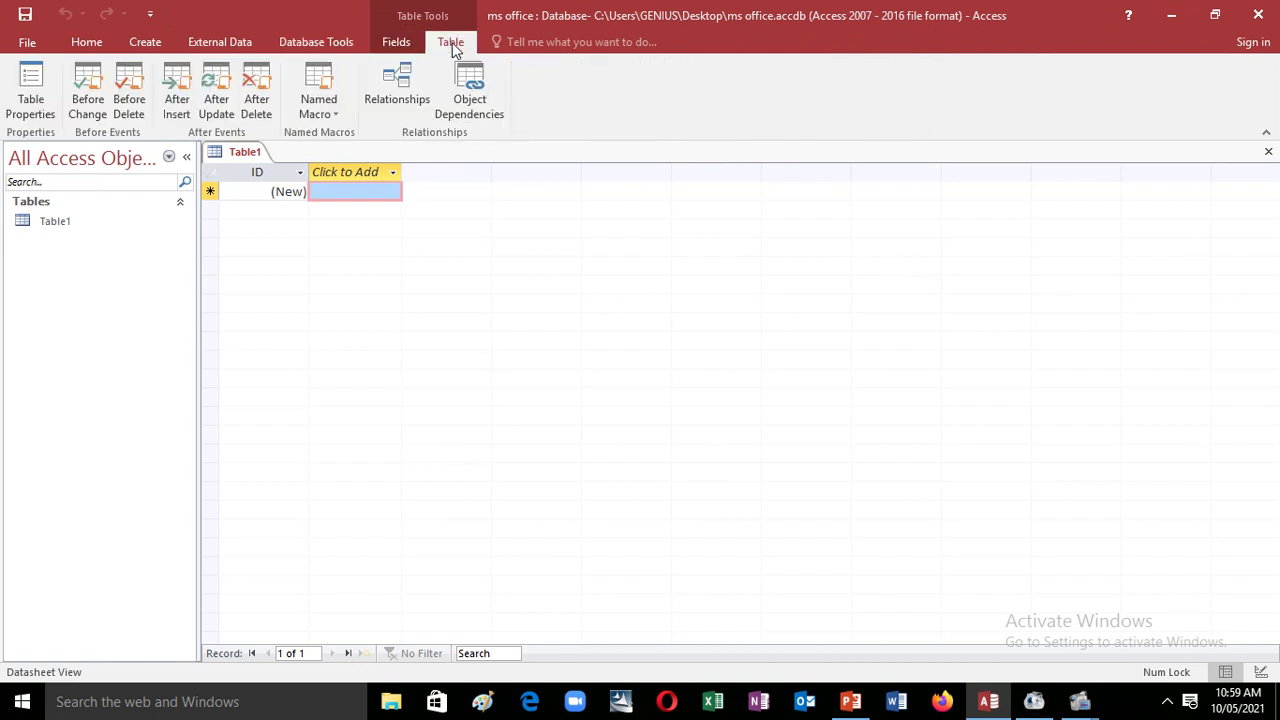
# Review the Home, Create and External Data commands and the category and group filters available for the database objects.
pyautogui.click(86, 41)
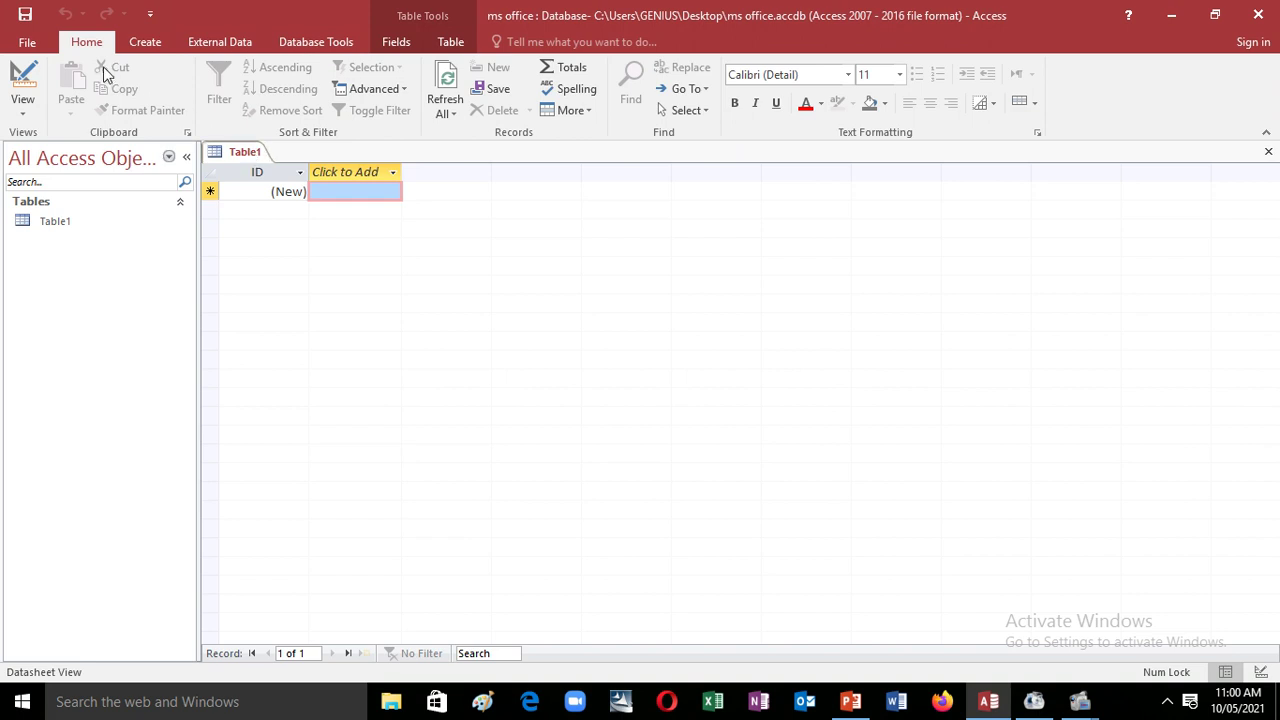
pyautogui.click(143, 43)
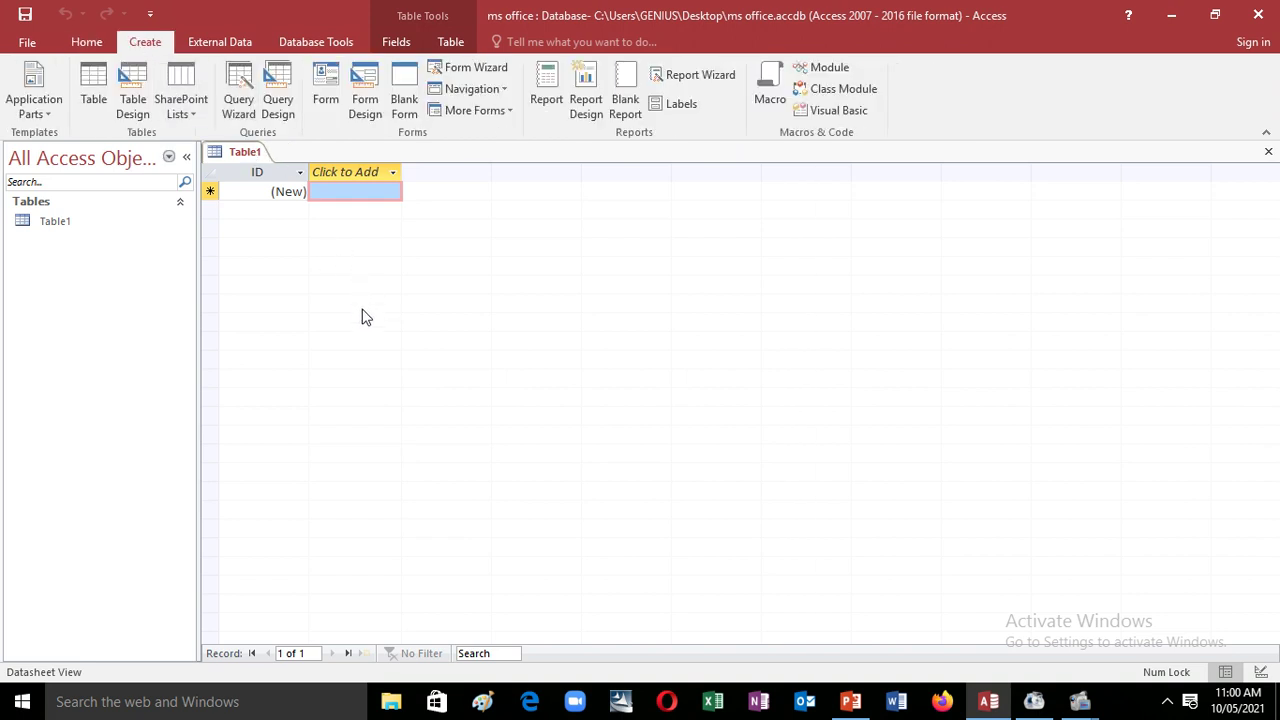
pyautogui.click(210, 42)
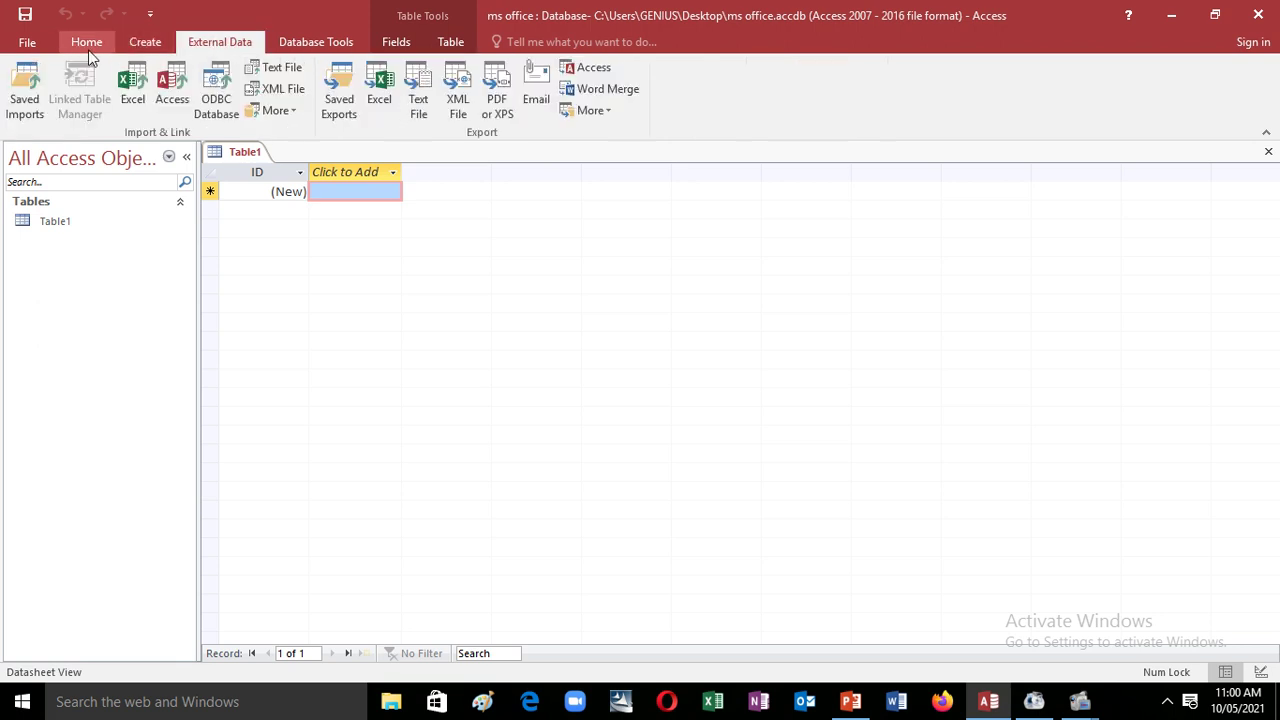
pyautogui.click(87, 42)
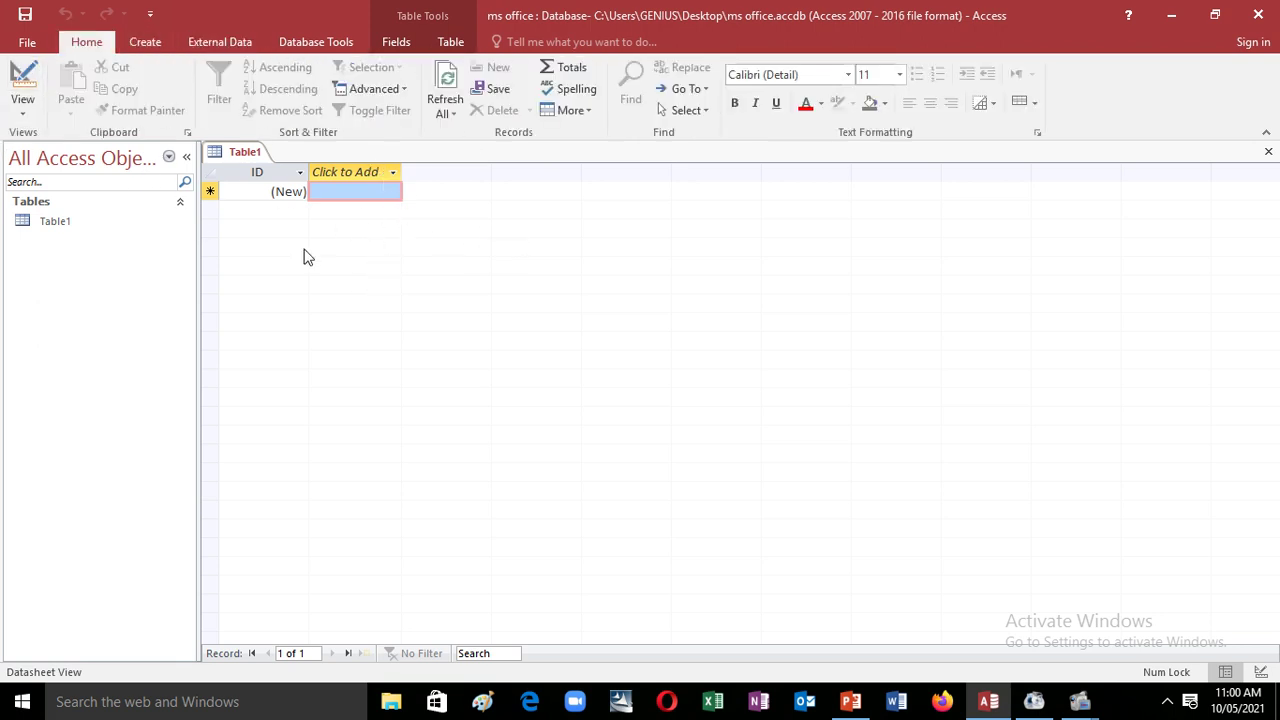
pyautogui.click(169, 158)
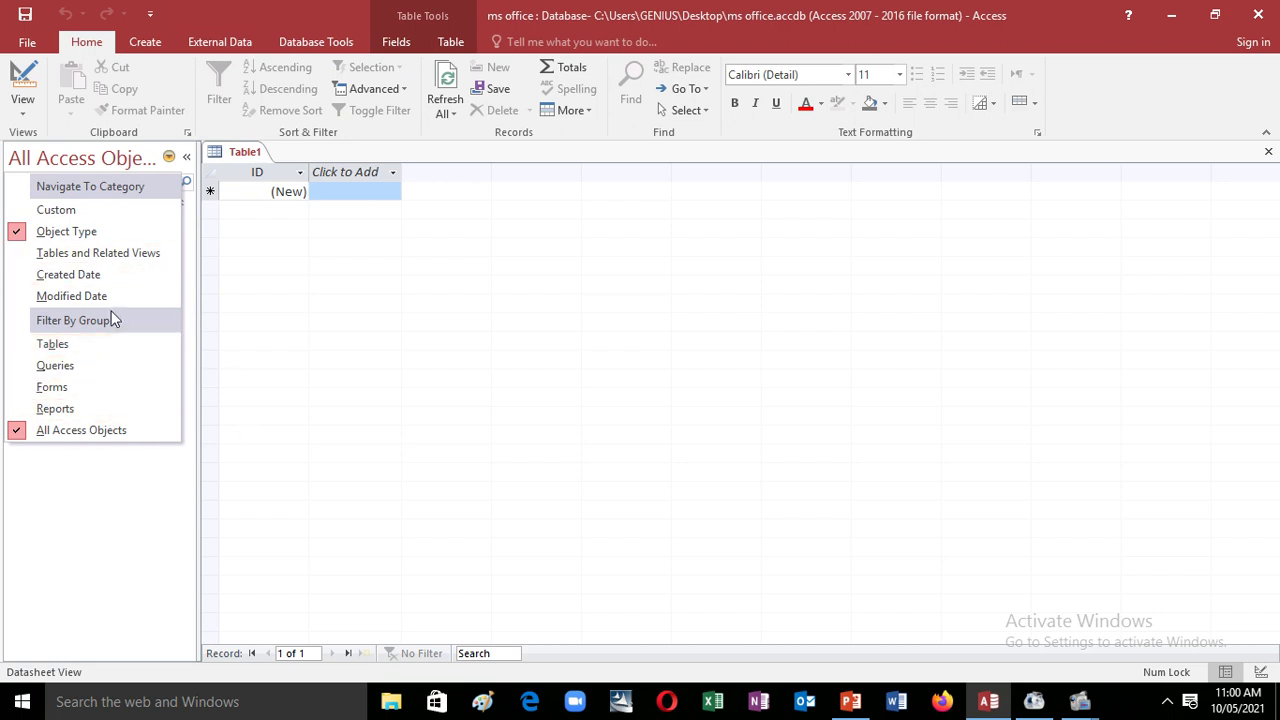
pyautogui.click(310, 388)
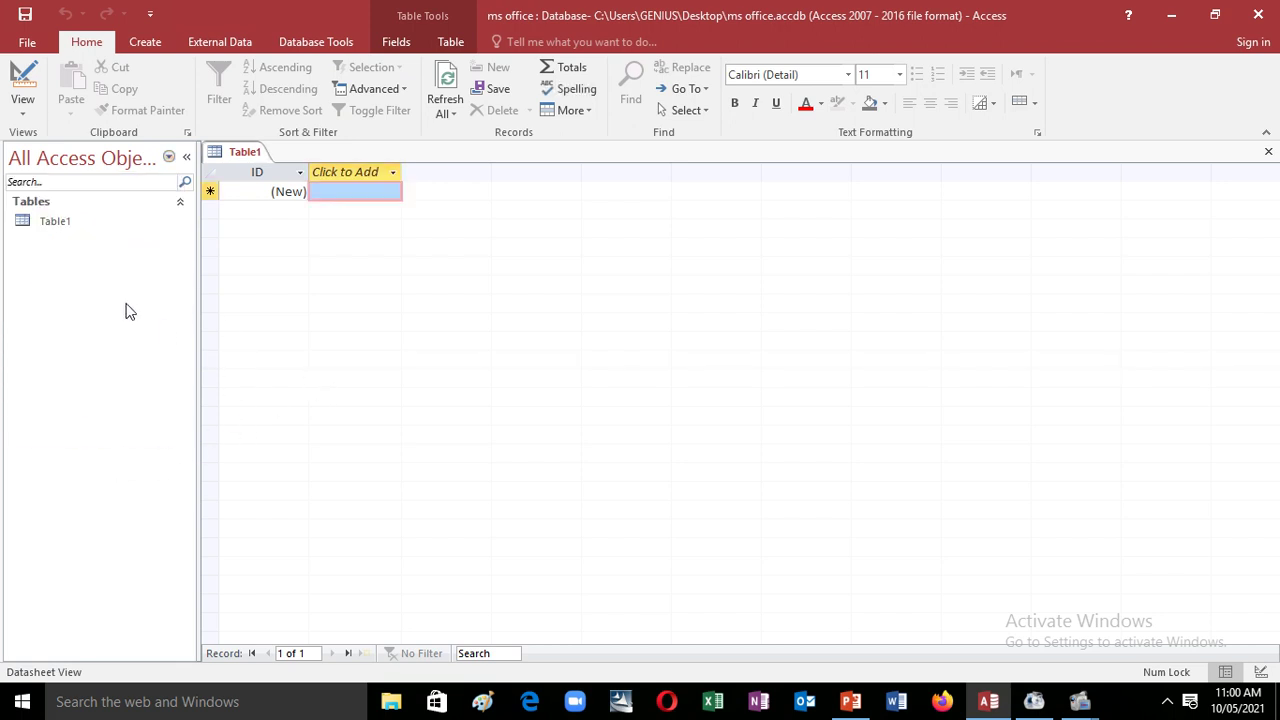